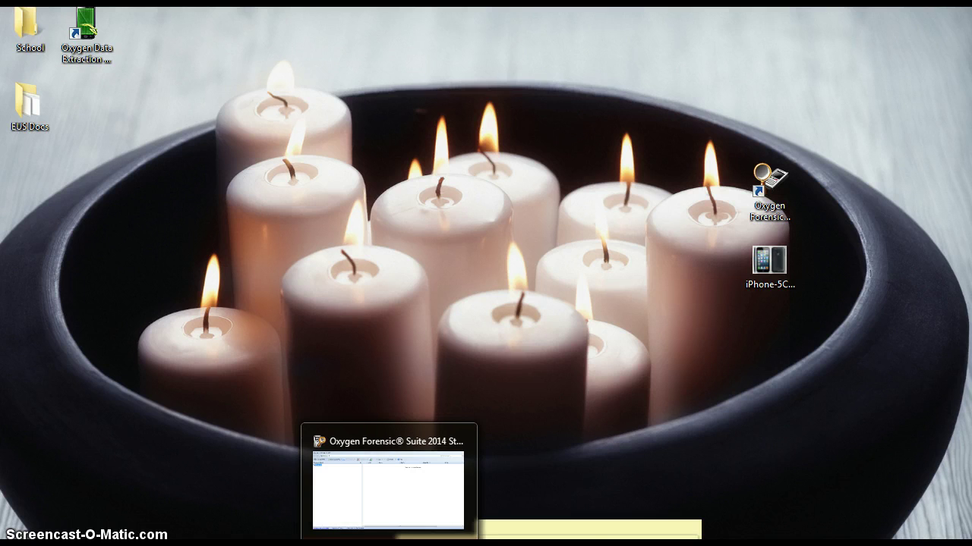
Restore the Oxygen Forensic Suite 2014 main window from the taskbar
click(389, 542)
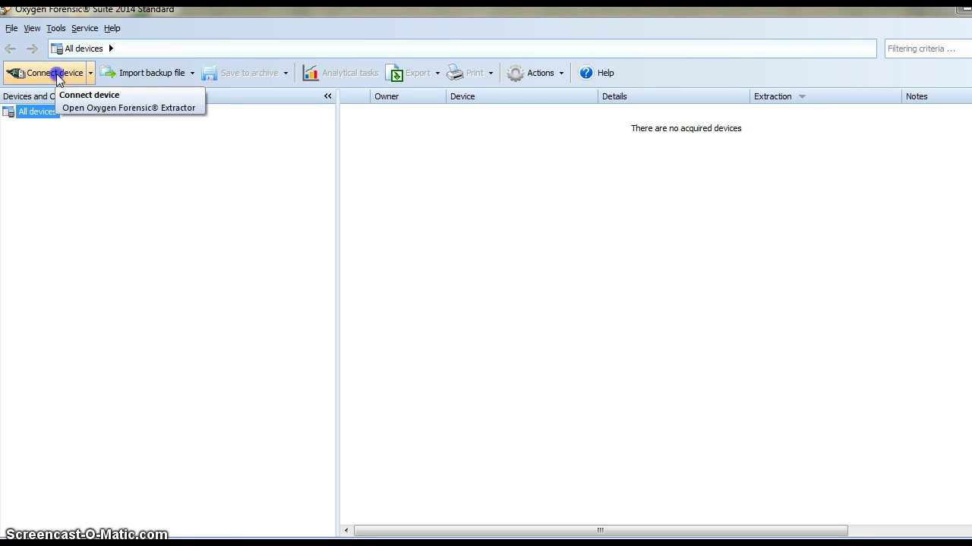
Connect the iPhone 5 with Auto device connection and proceed once it is detected
click(55, 72)
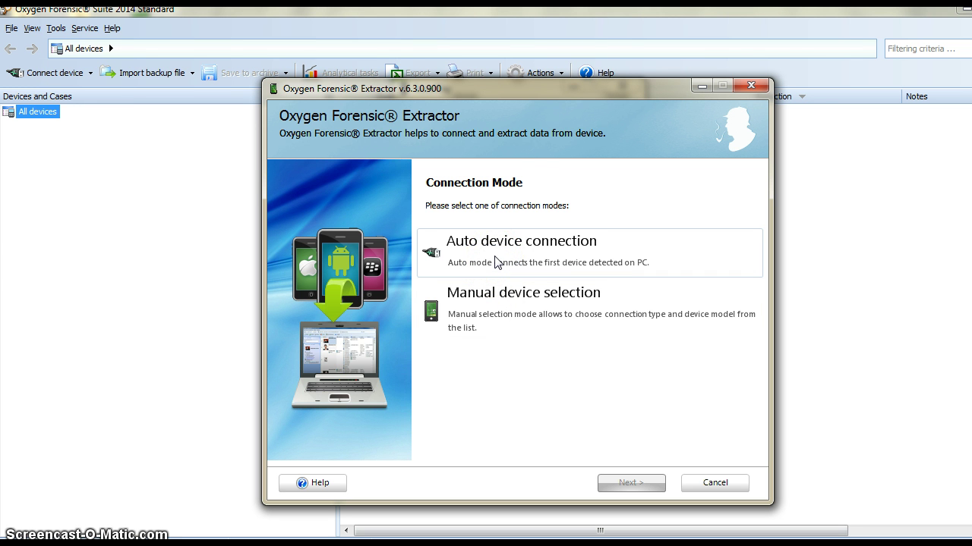
click(497, 261)
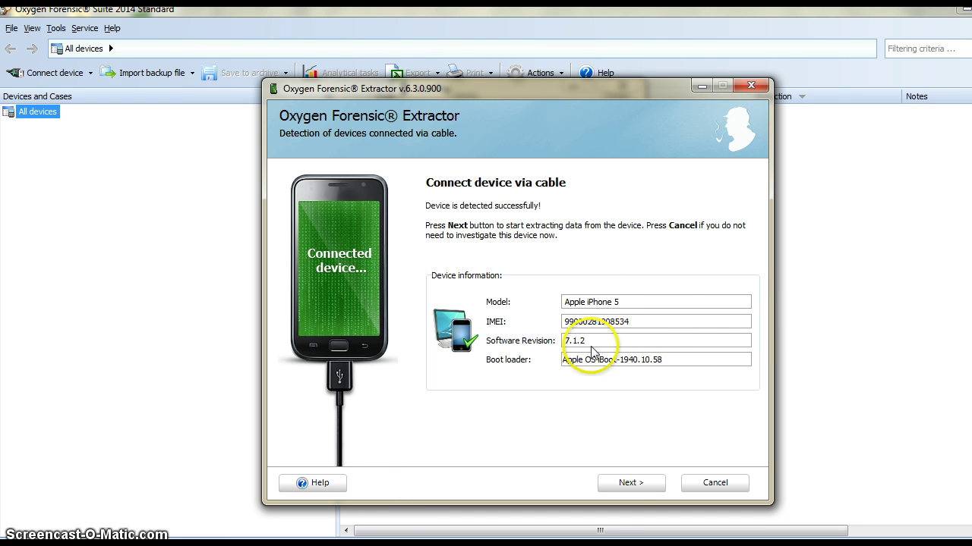
click(629, 486)
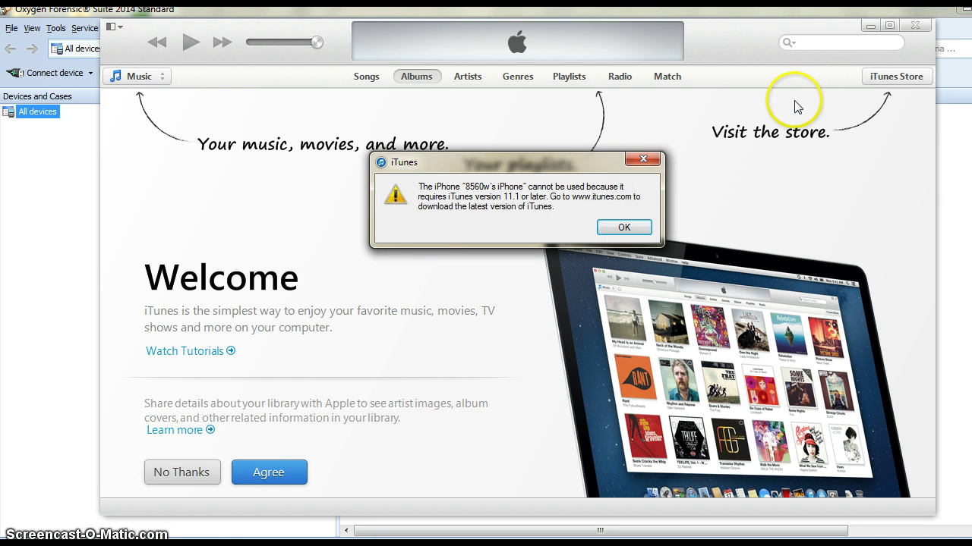
Dismiss the iTunes version error, and decline the iTunes update and default-player prompts
click(642, 163)
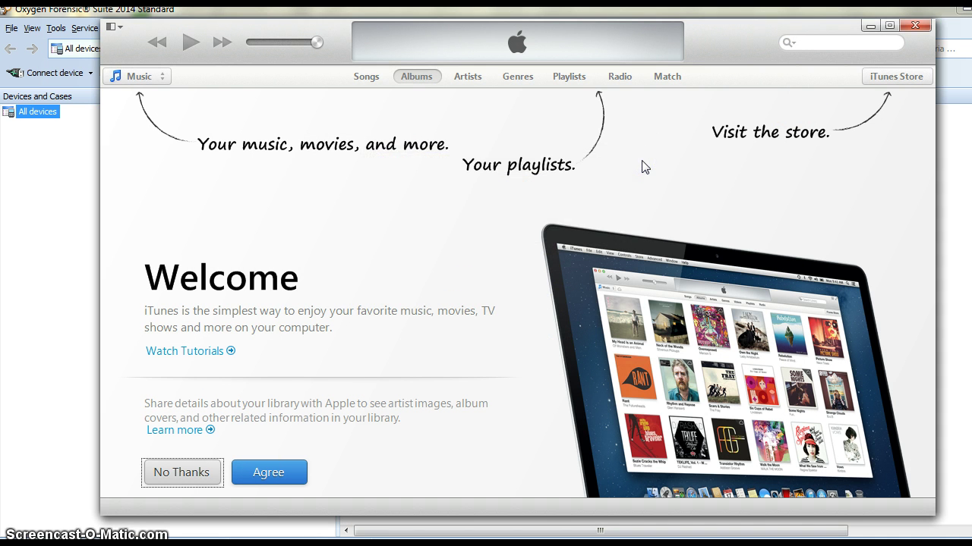
click(570, 237)
click(621, 243)
Close iTunes, then enter case number 1, evidence number 1 and the inspectors' names
click(915, 25)
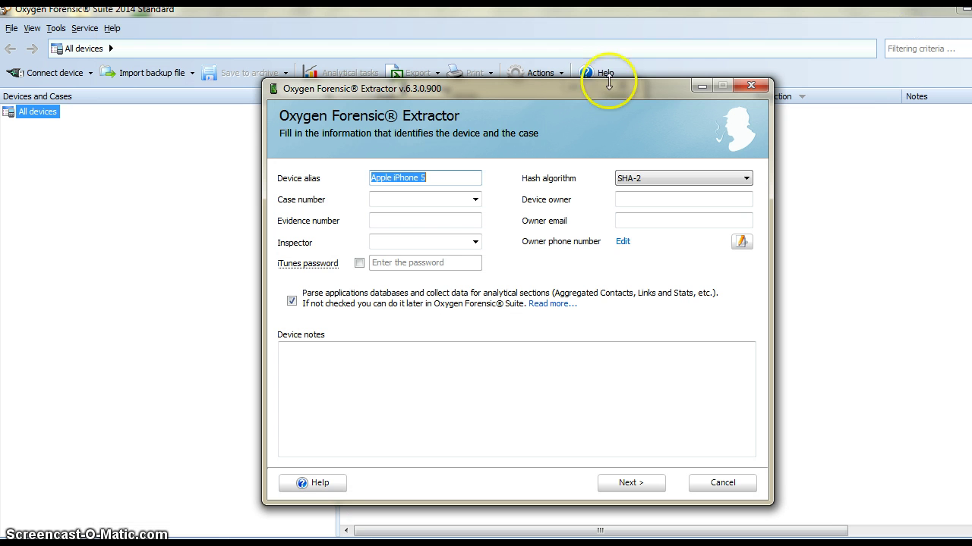
click(403, 202)
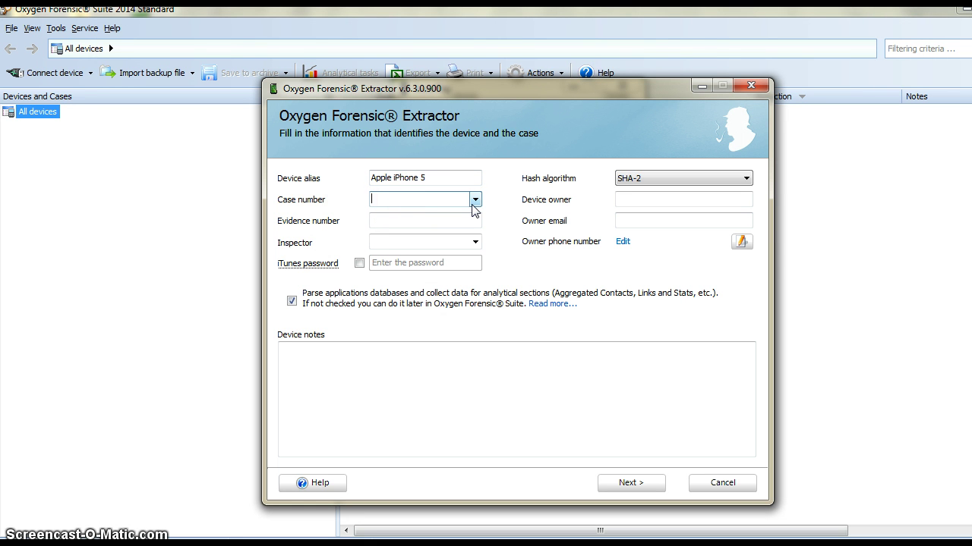
text(1)
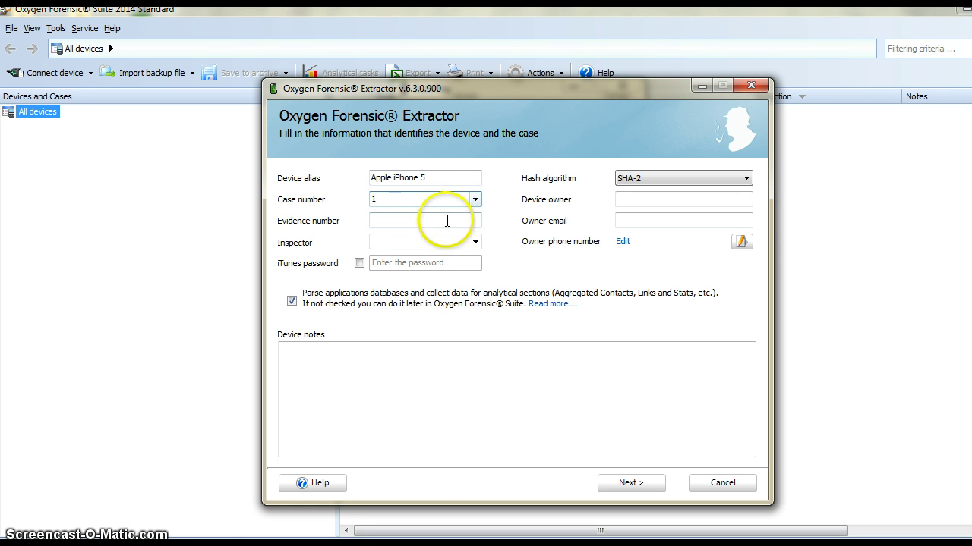
click(446, 221)
text(1)
click(437, 241)
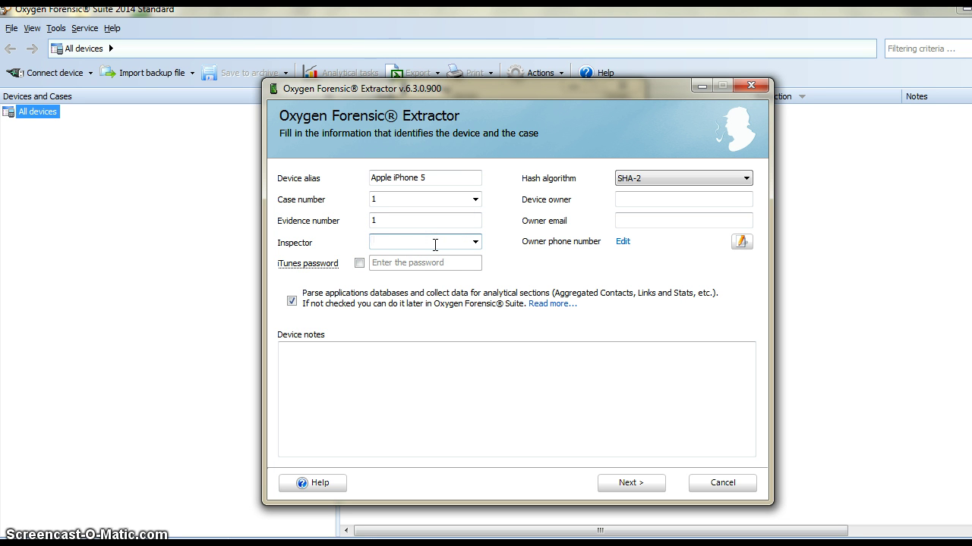
text(Katie & Rasheedat)
Fill in the device owner's name and e-mail address, then continue to section selection
click(642, 200)
click(644, 223)
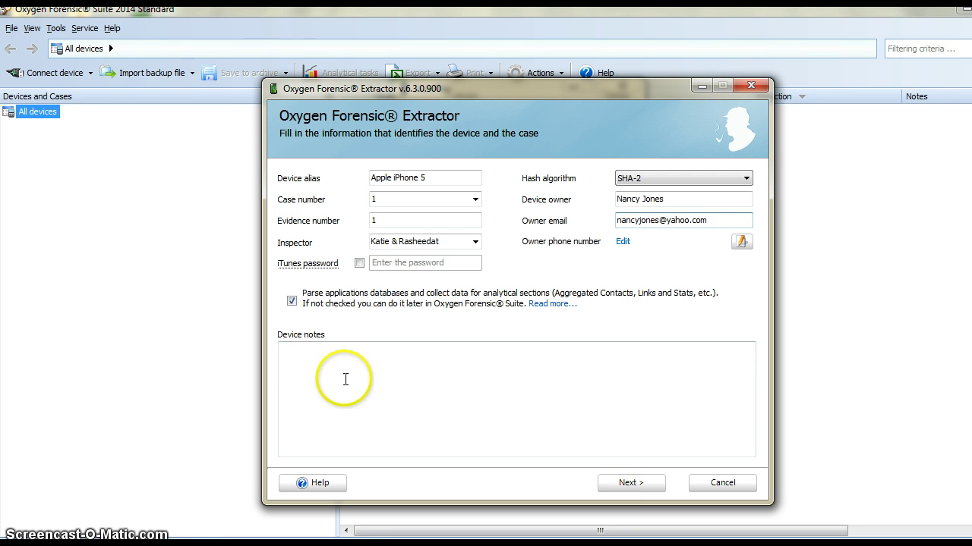
click(636, 481)
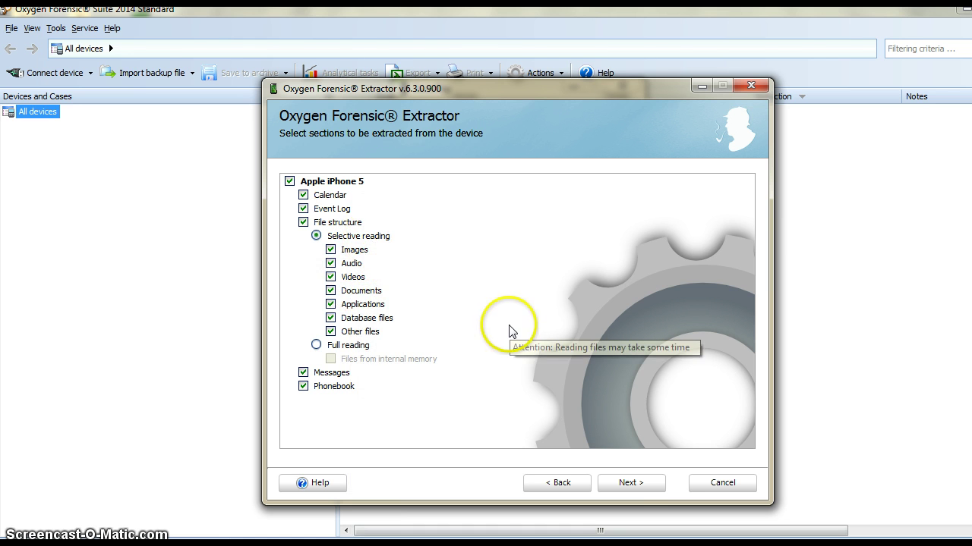
Keep all data sections checked and run the extraction from the iPhone
click(633, 485)
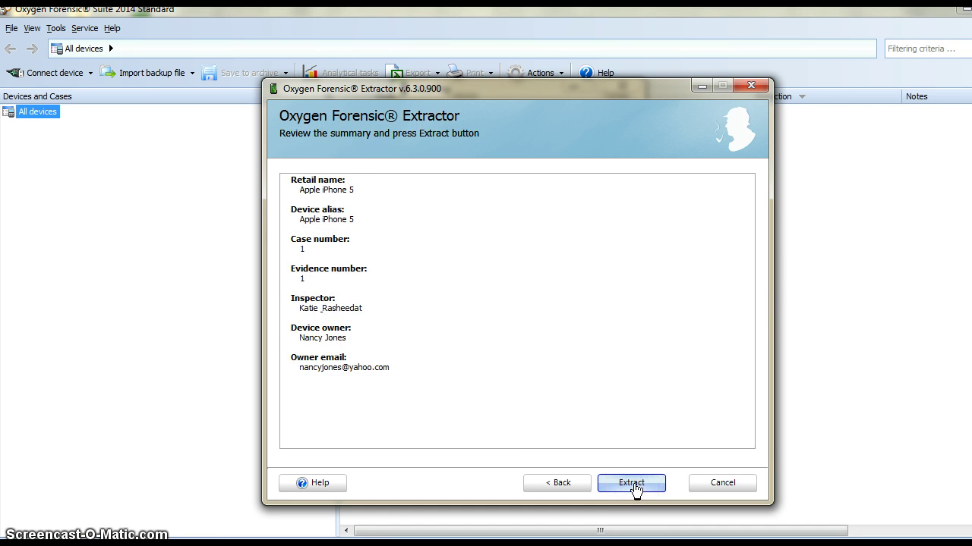
click(633, 484)
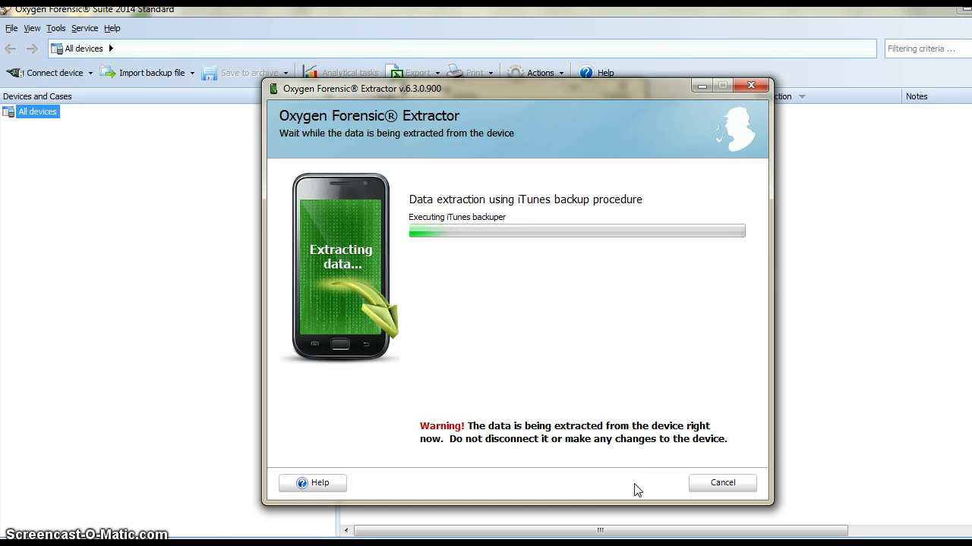
click(391, 453)
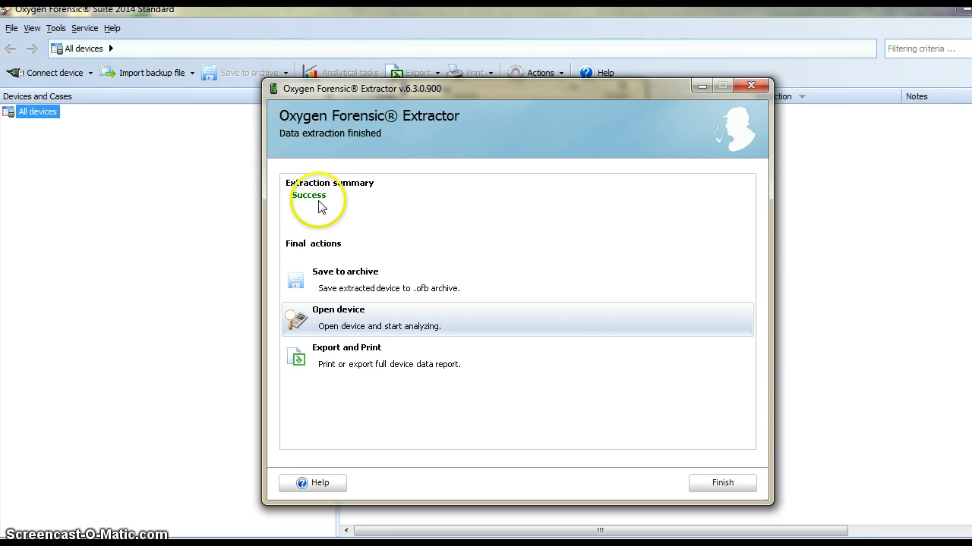
Finish the wizard, dismiss AutoPlay, and set iPhone-5C-Review.jpg as the device photo
click(718, 485)
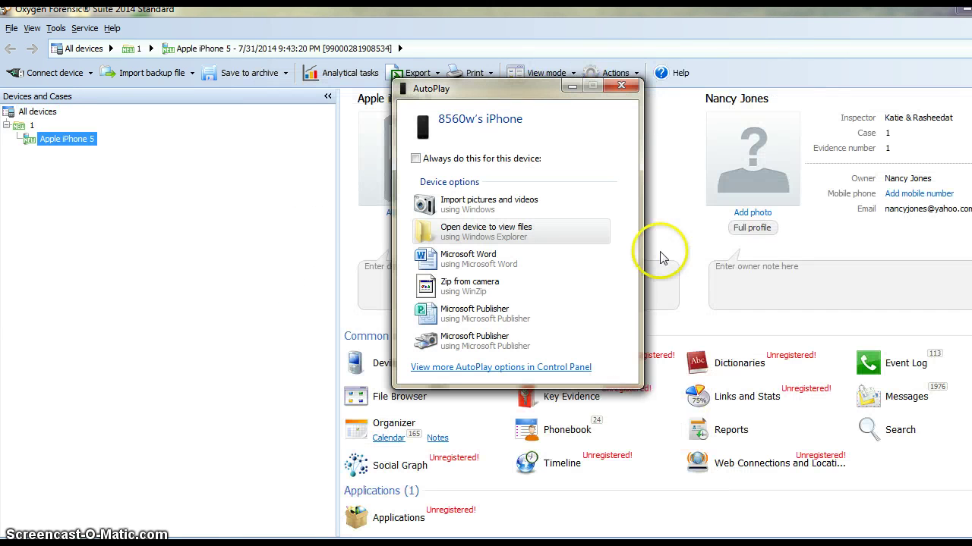
click(620, 82)
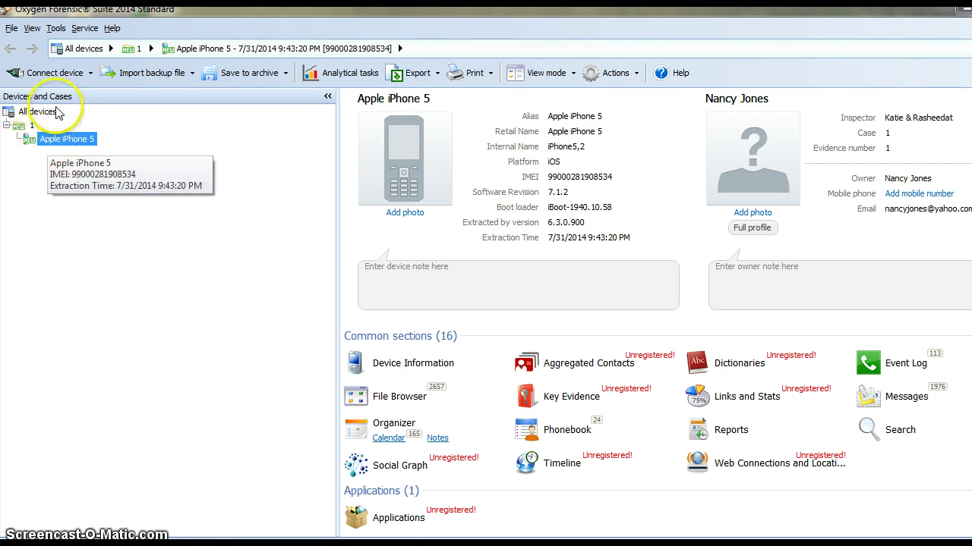
click(410, 218)
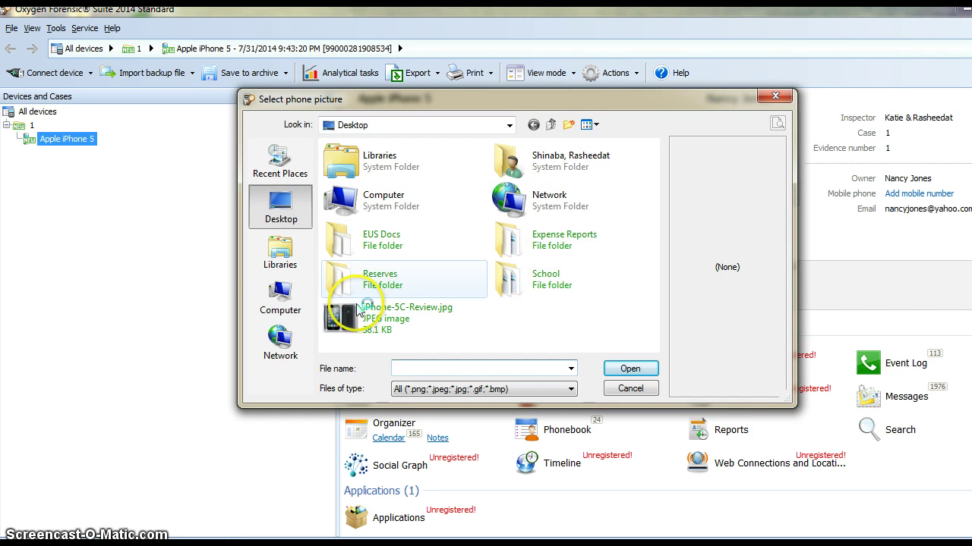
click(341, 322)
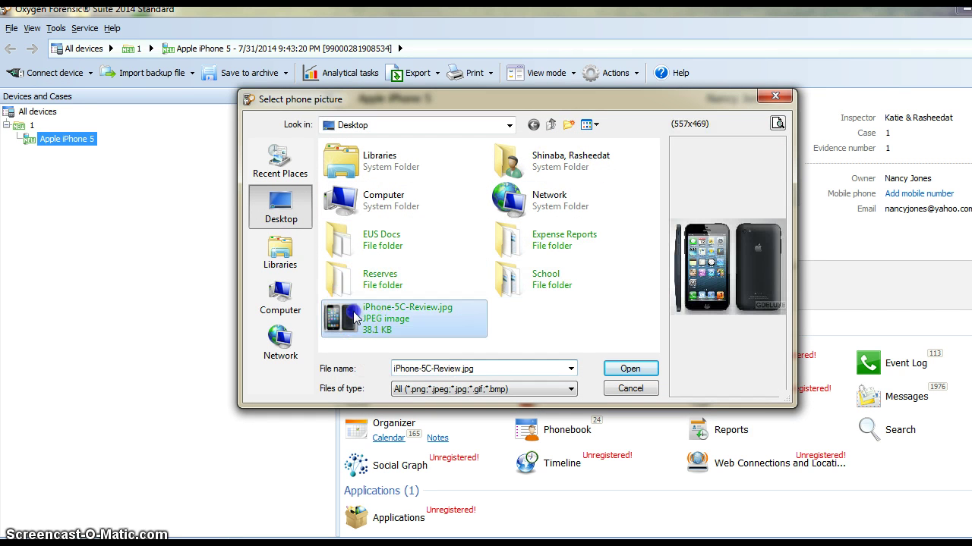
click(630, 370)
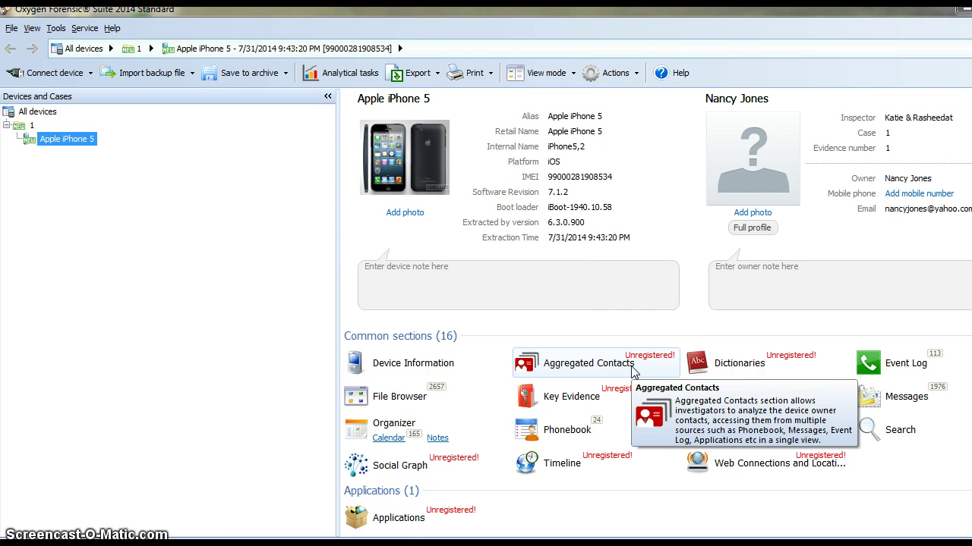
click(755, 171)
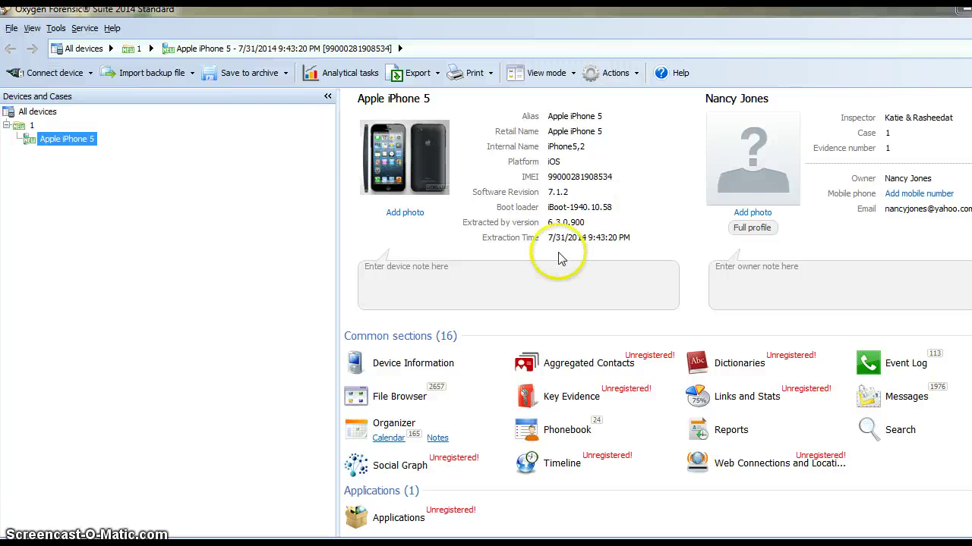
mouse_move(636, 363)
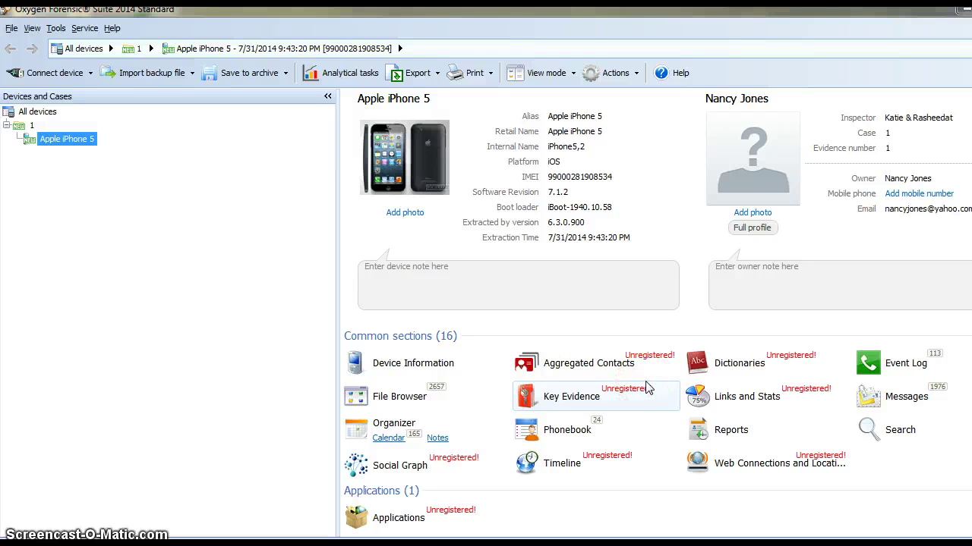
Open the File Browser and list the files in DCIM and its subfolders
click(404, 404)
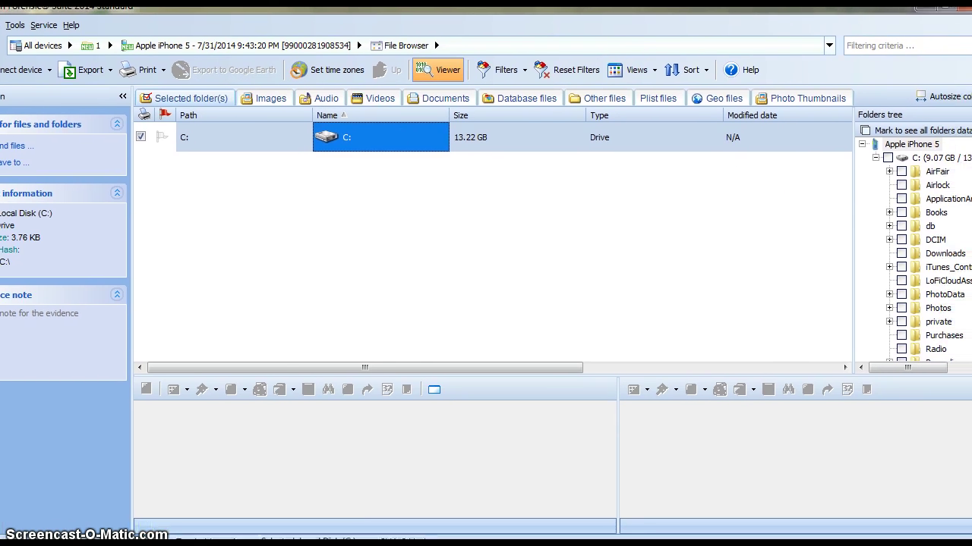
click(878, 238)
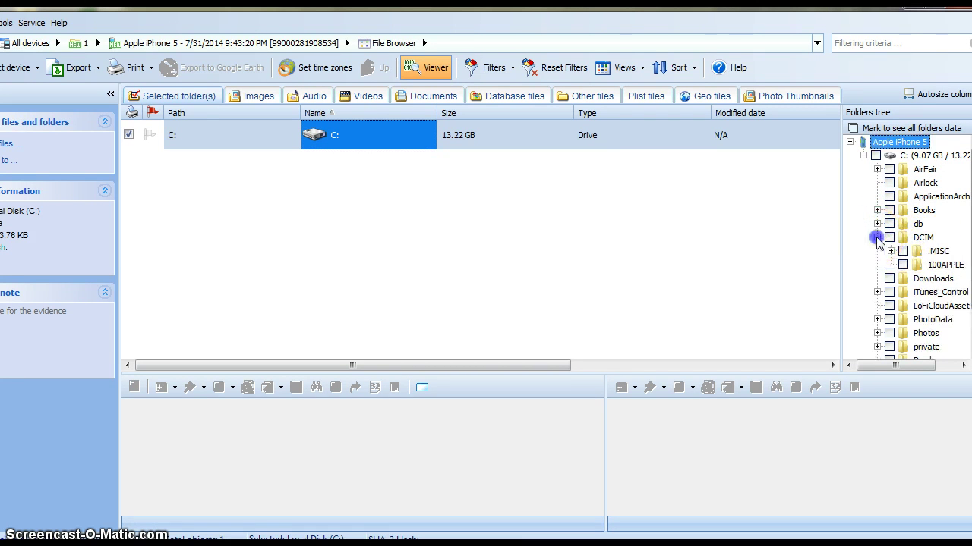
click(888, 238)
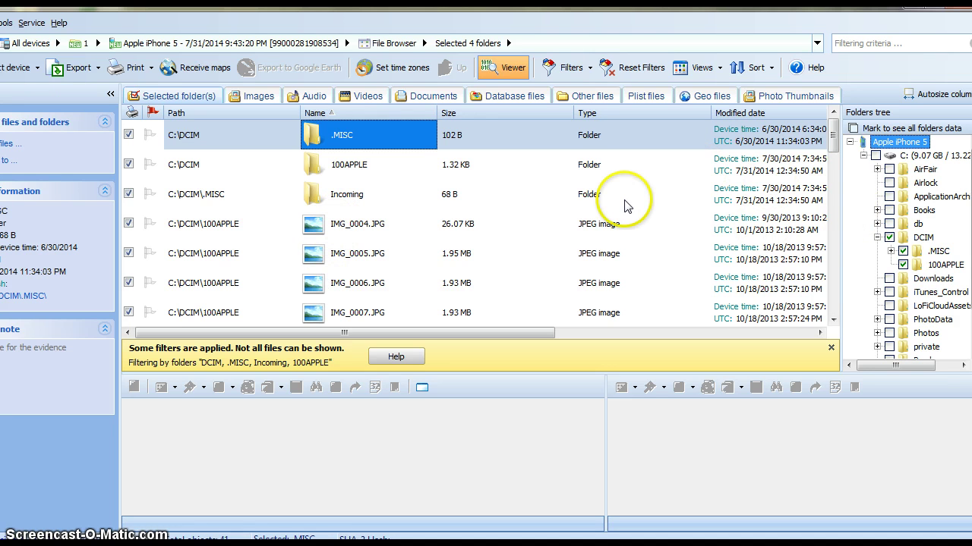
Preview IMG_0004.JPG and IMG_0018.JPG, rotating the left IMG_0018.JPG preview to match the right one
click(364, 229)
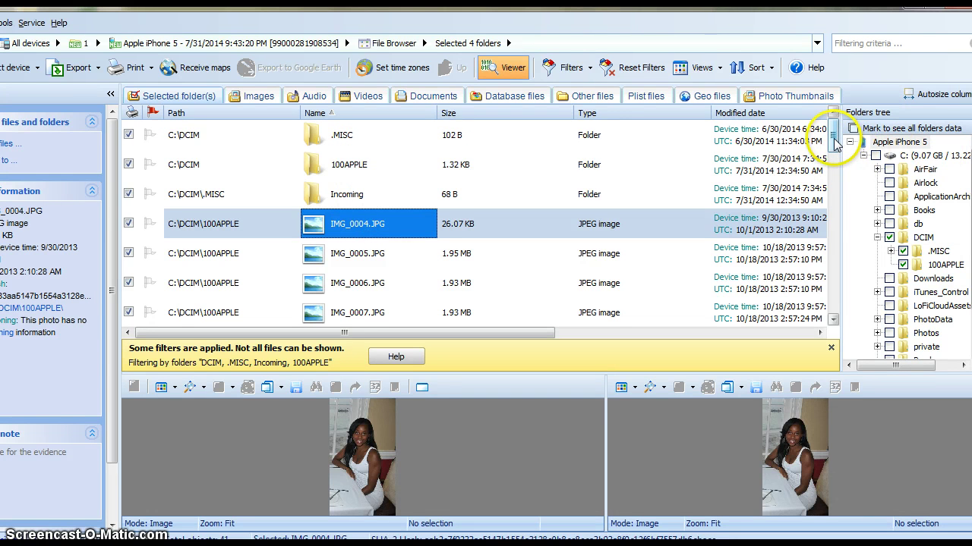
drag(833, 142, 835, 191)
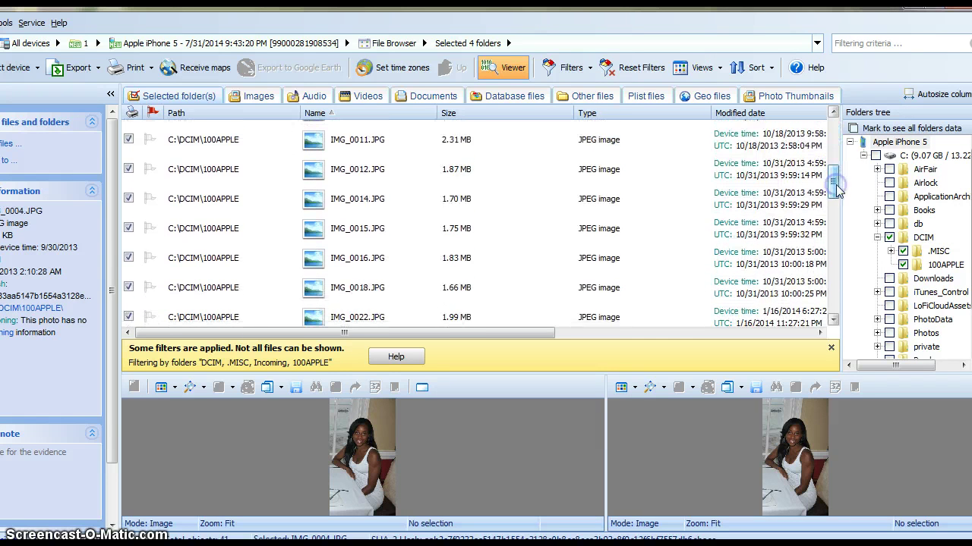
click(314, 291)
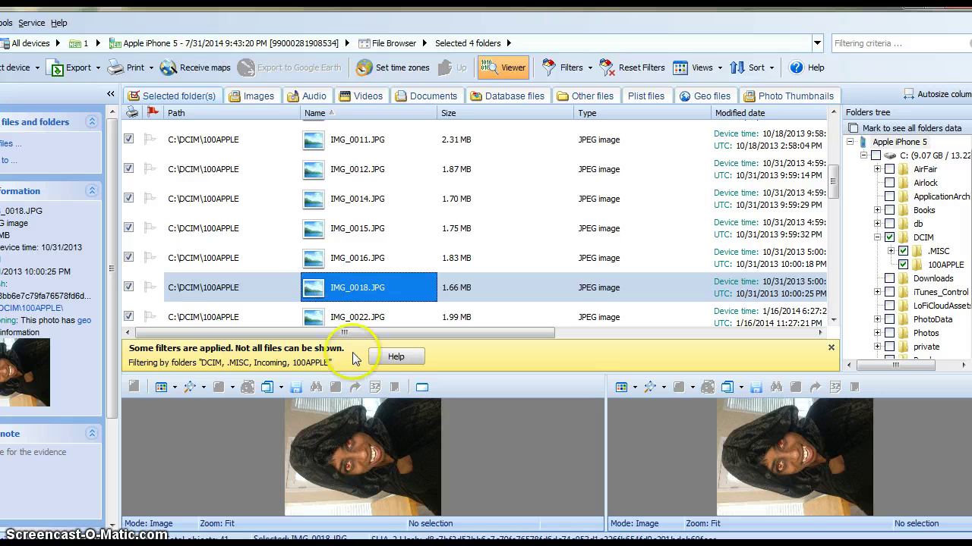
click(314, 448)
click(340, 429)
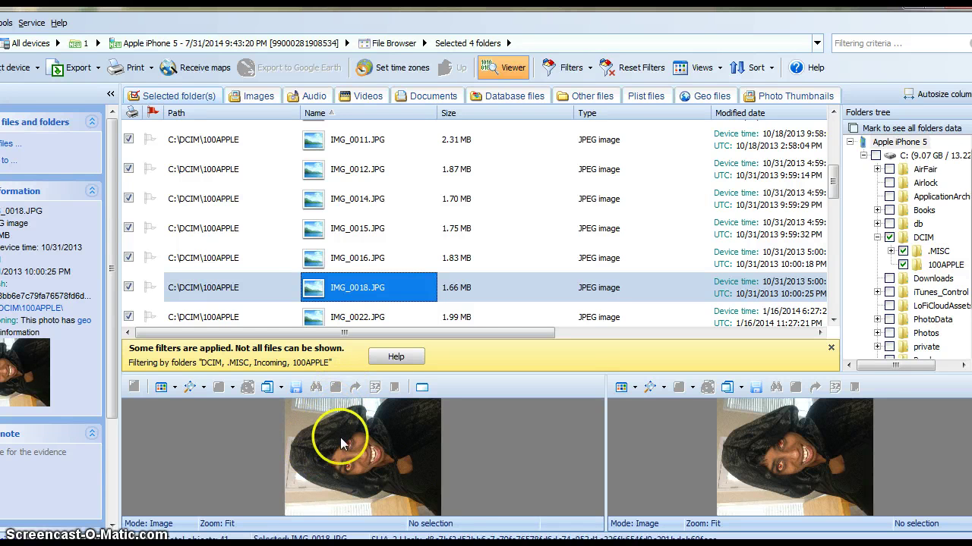
click(345, 429)
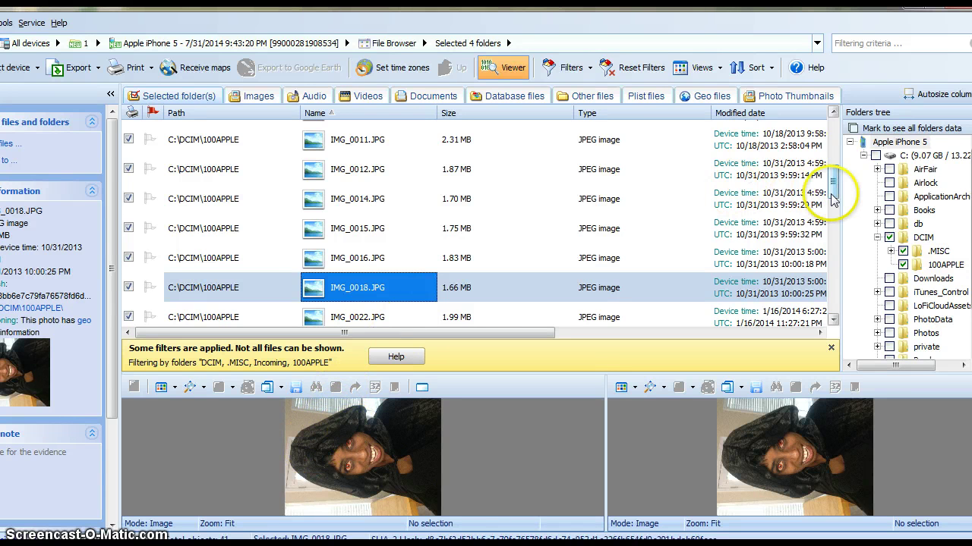
drag(832, 198, 834, 142)
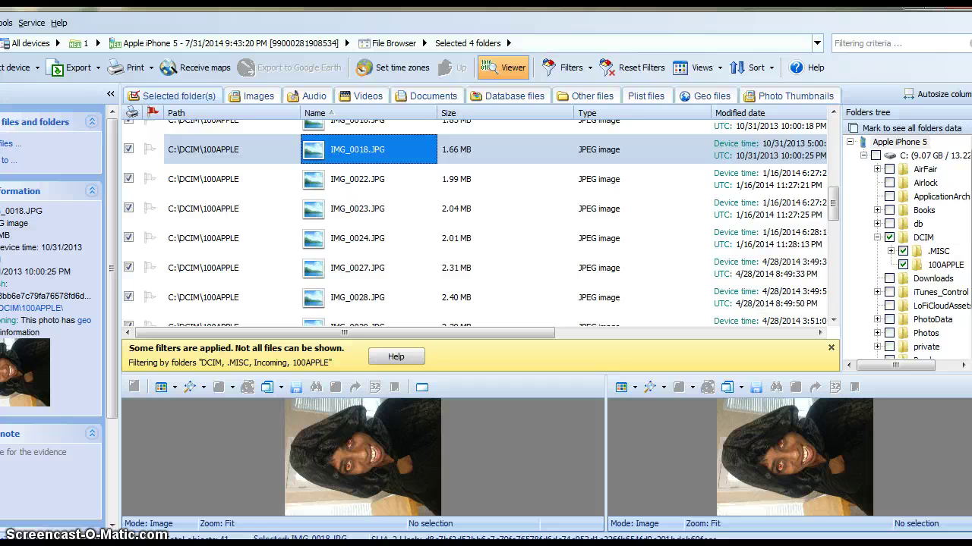
List the 1976 messages with a widened Text column, then return to the iPhone 5 overview
click(154, 46)
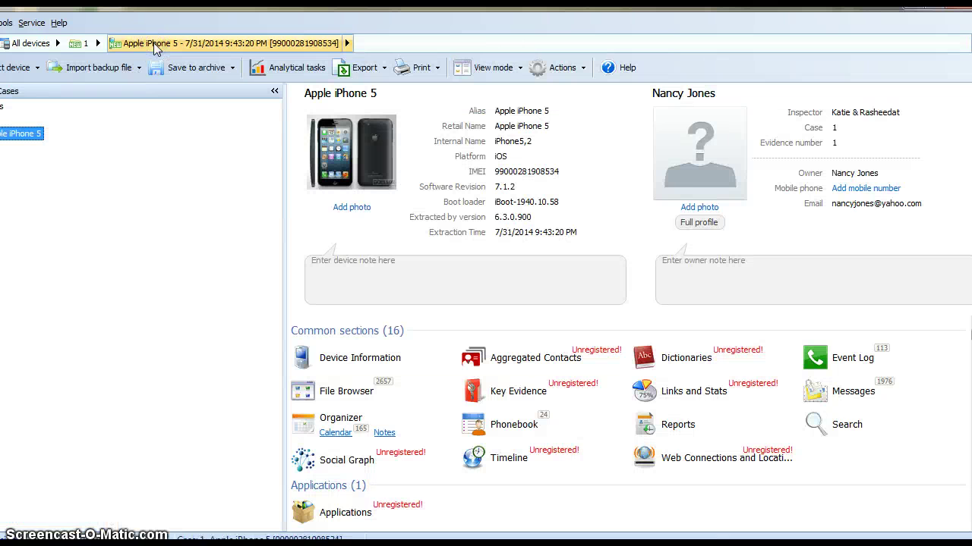
click(299, 361)
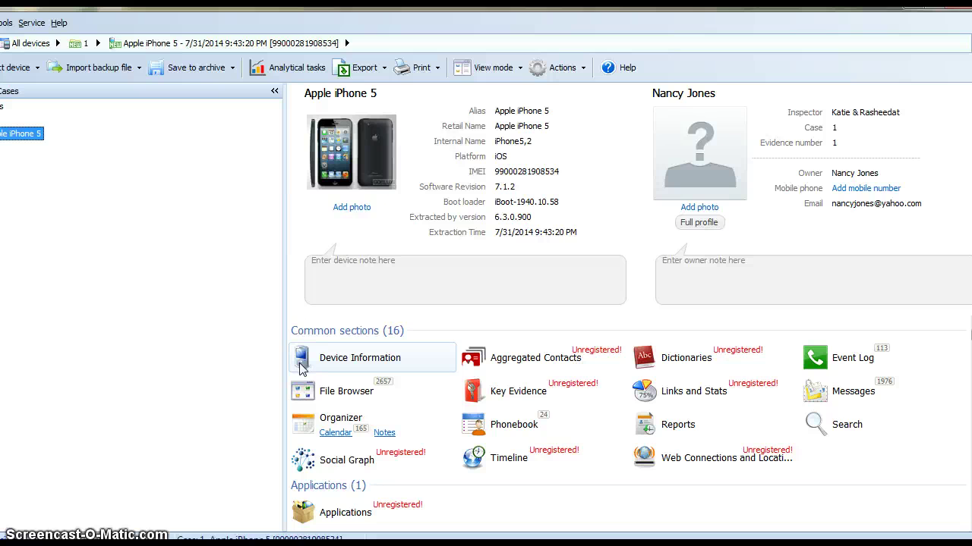
click(816, 399)
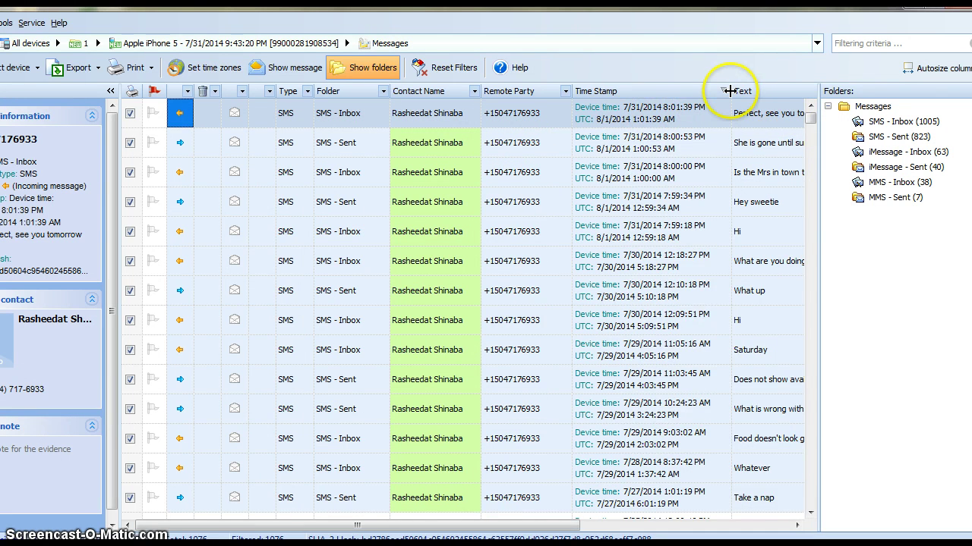
drag(729, 90, 630, 90)
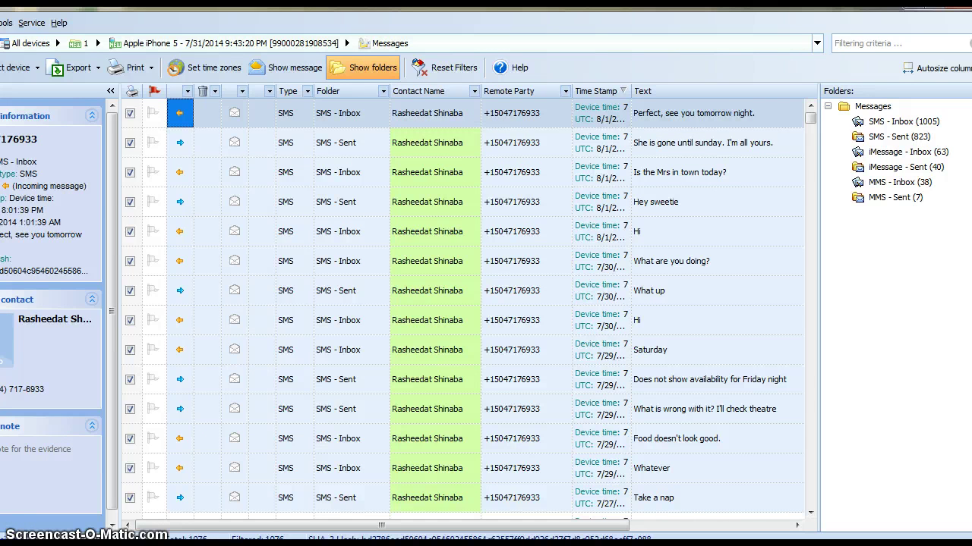
click(134, 44)
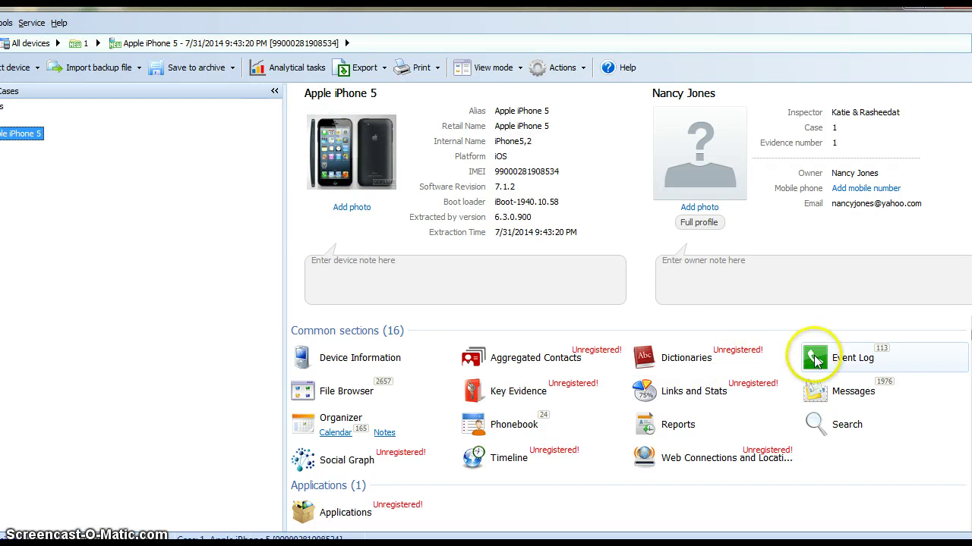
click(820, 357)
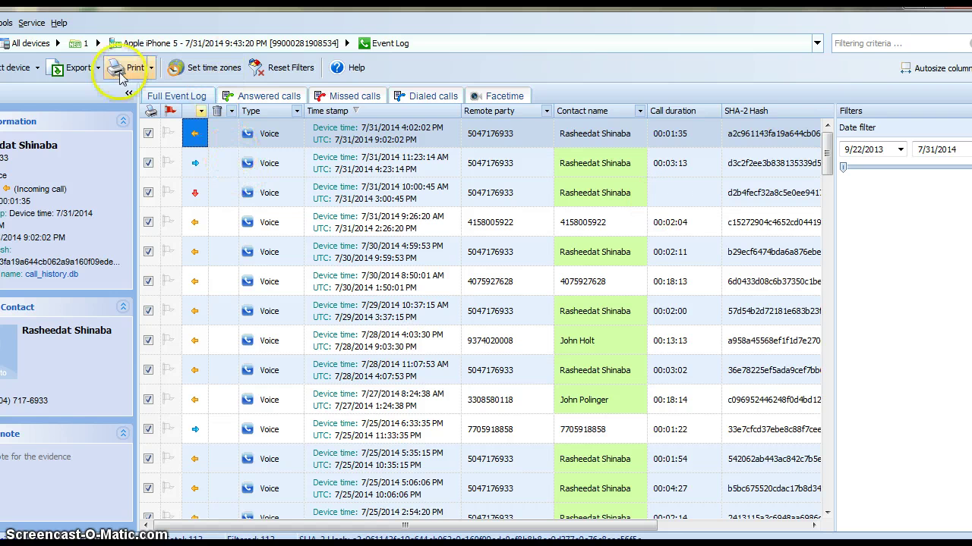
click(242, 47)
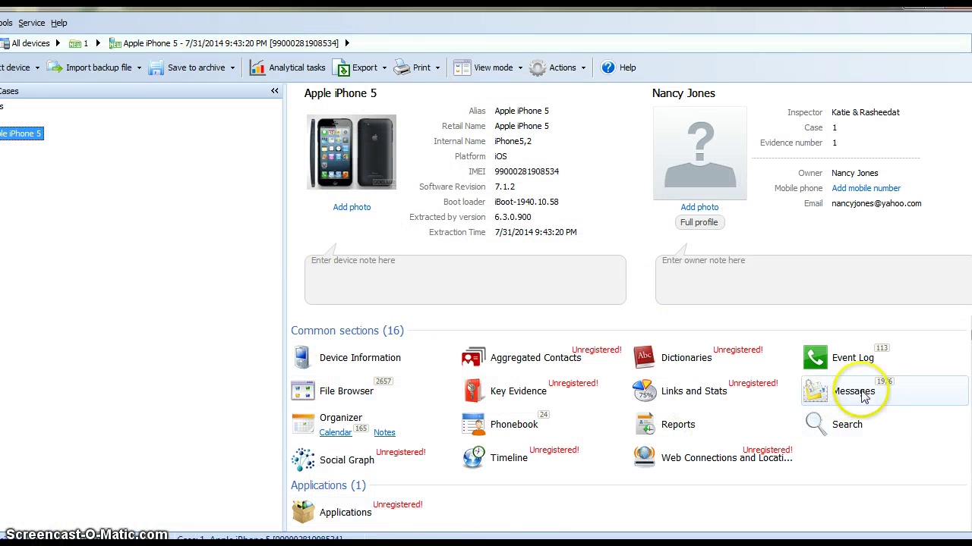
click(863, 430)
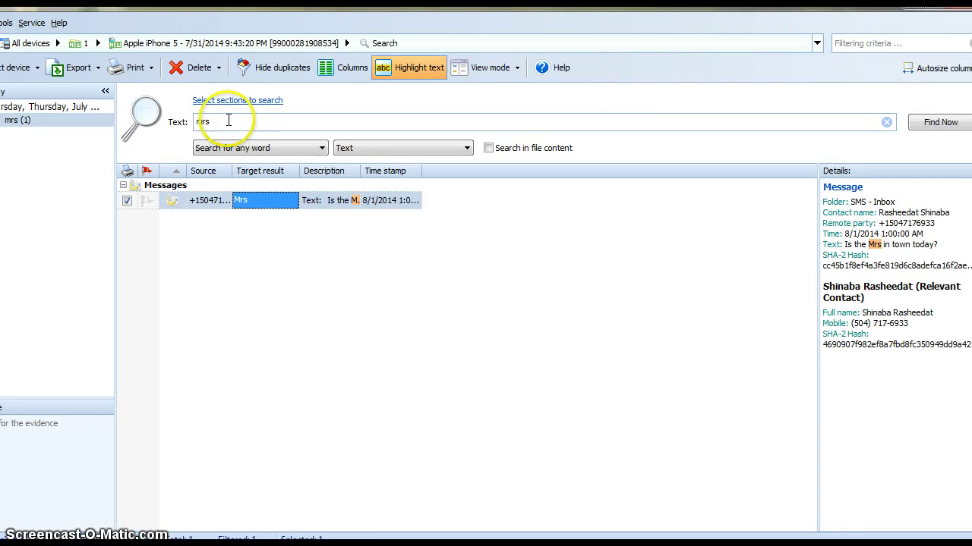
click(222, 123)
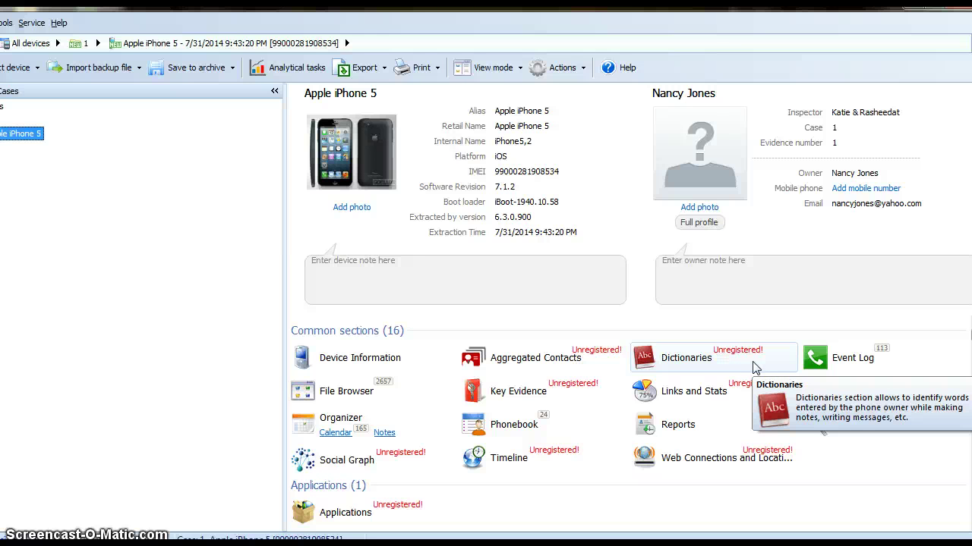
click(759, 423)
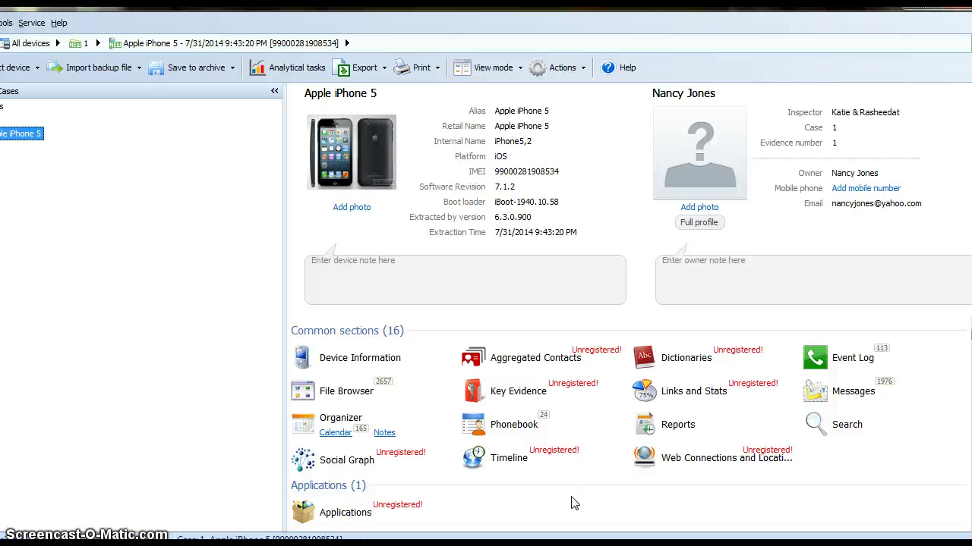
click(574, 504)
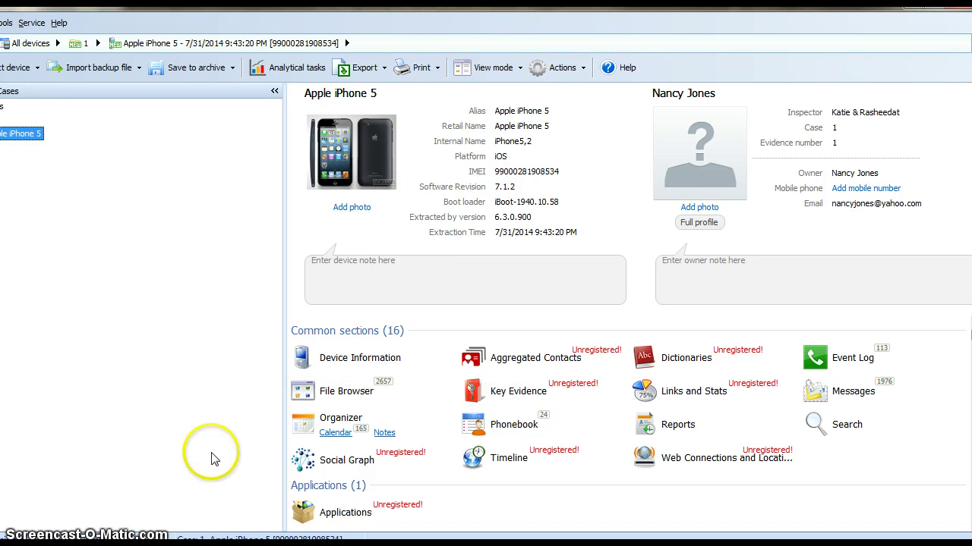
Generate a current-device report preview containing only the Messages section
click(438, 68)
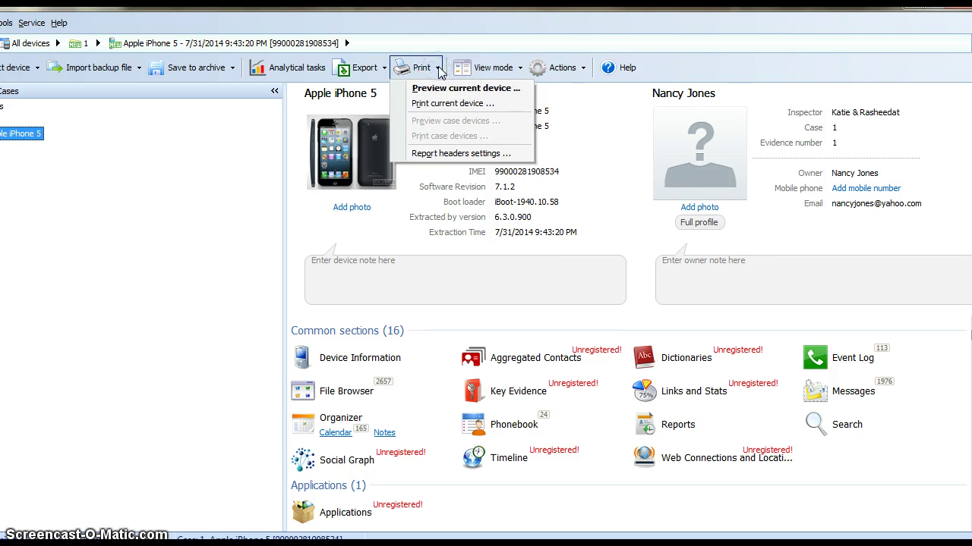
click(442, 90)
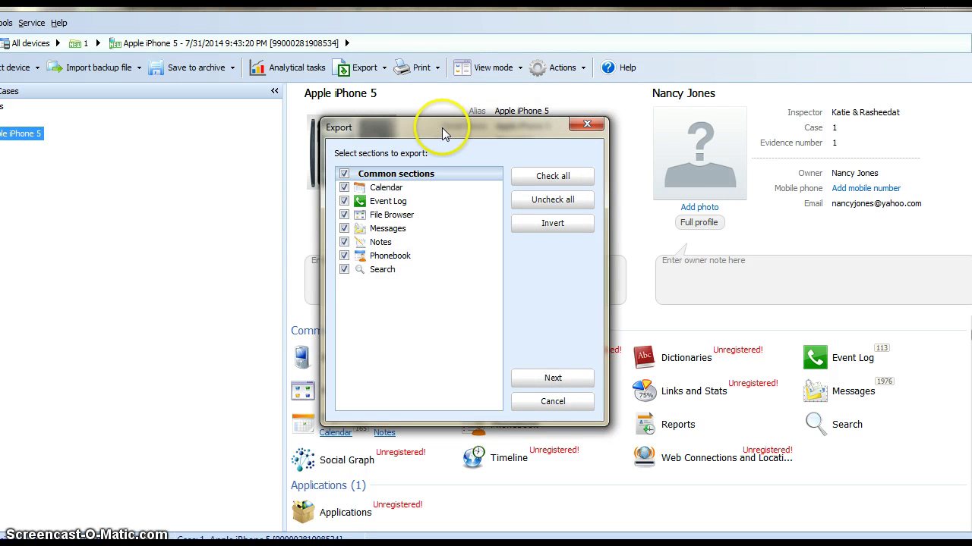
click(344, 174)
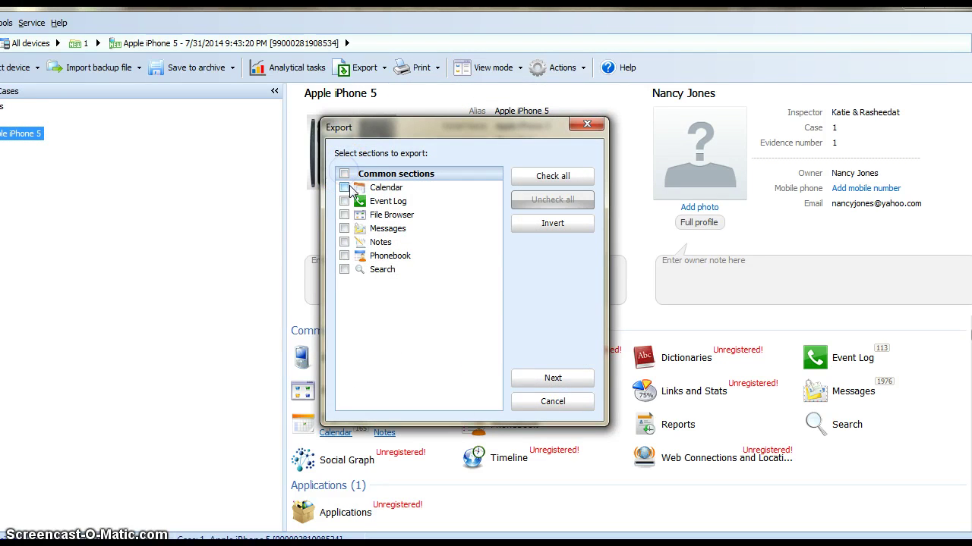
click(345, 229)
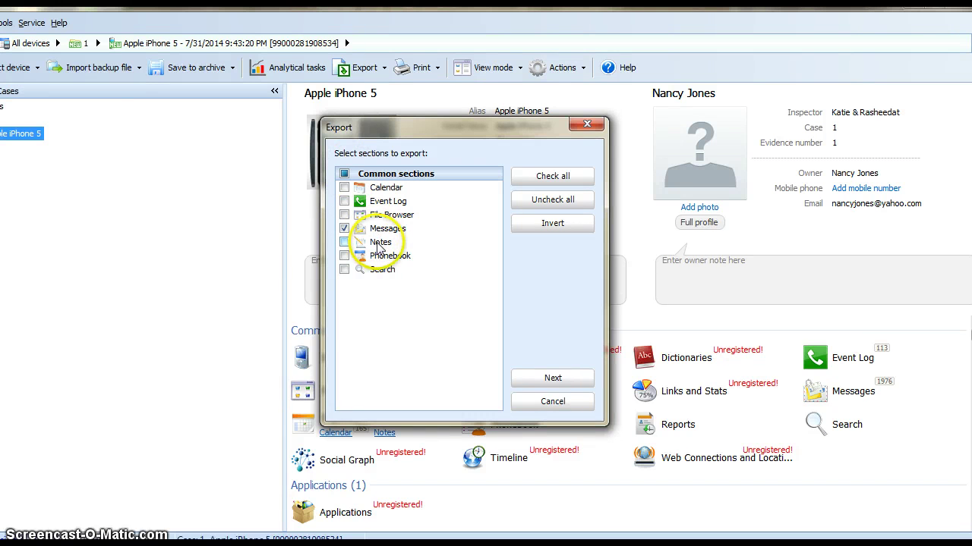
click(552, 379)
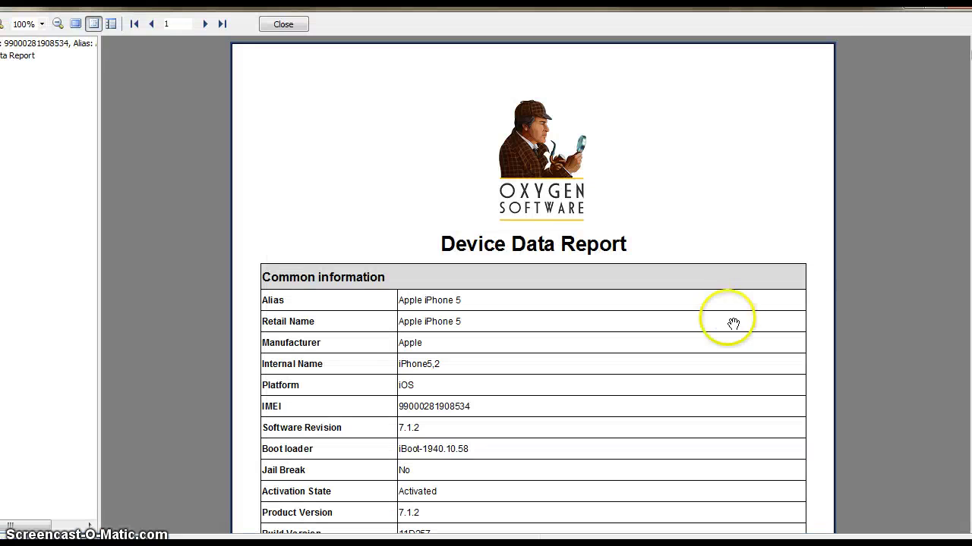
Scroll through report pages 1 and 2, then jump to final page 424 ending at message 1976
scroll(532, 289, down, 2)
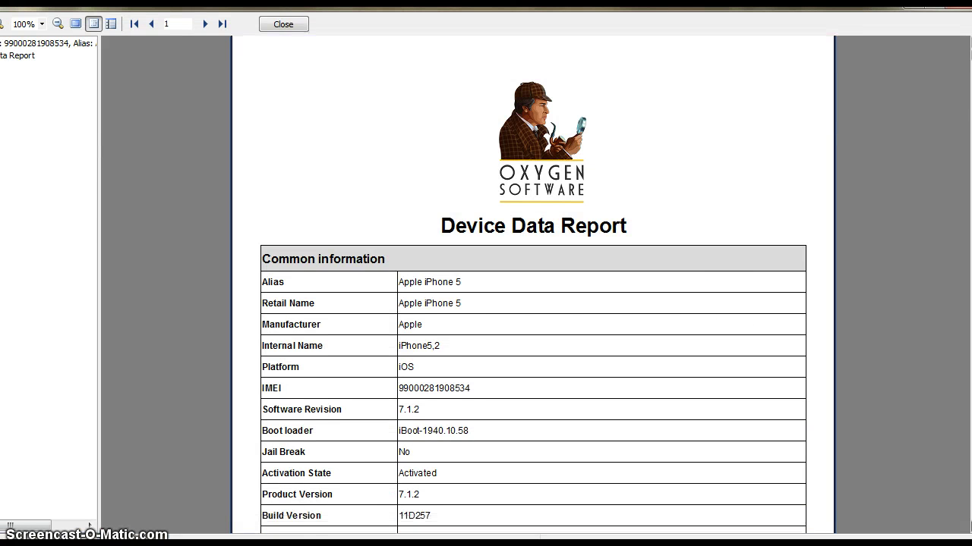
scroll(533, 284, down, 5)
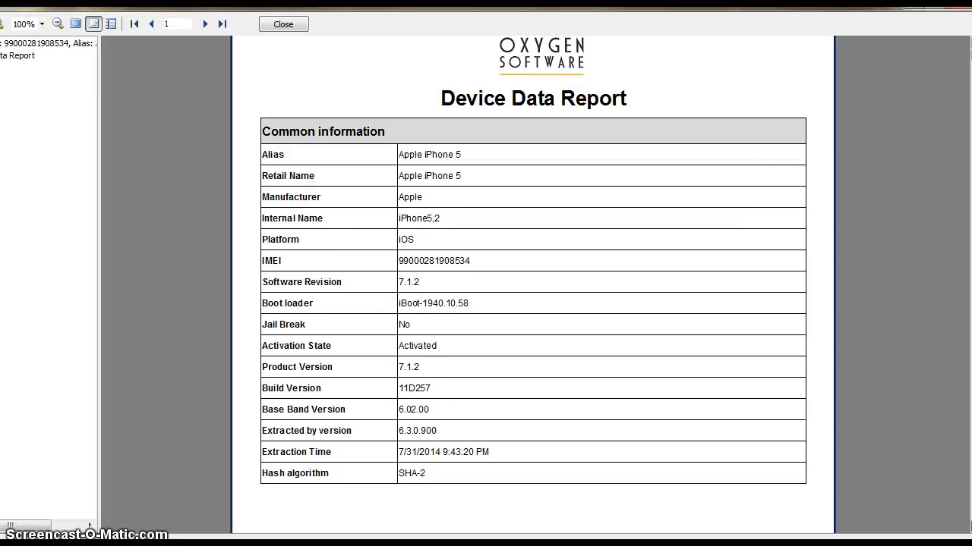
scroll(533, 283, down, 7)
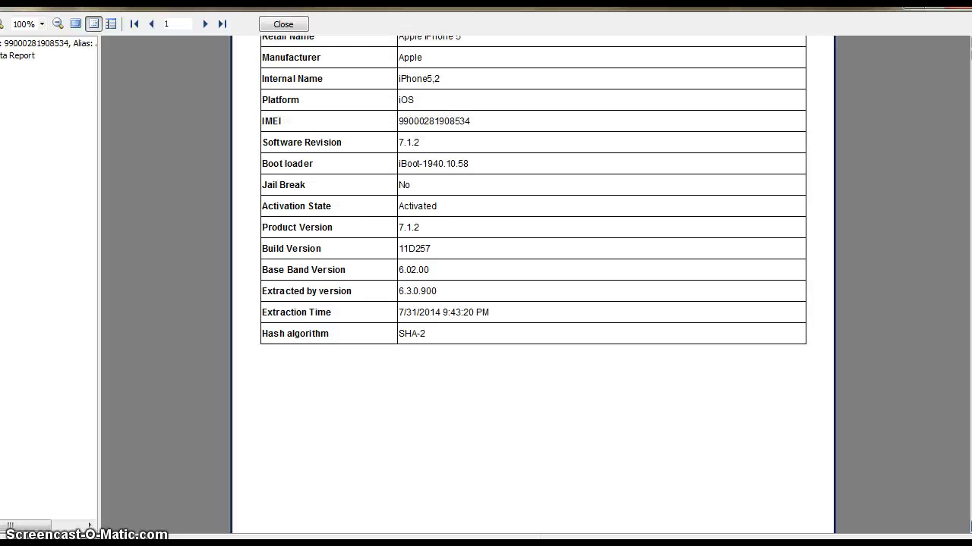
scroll(533, 284, down, 7)
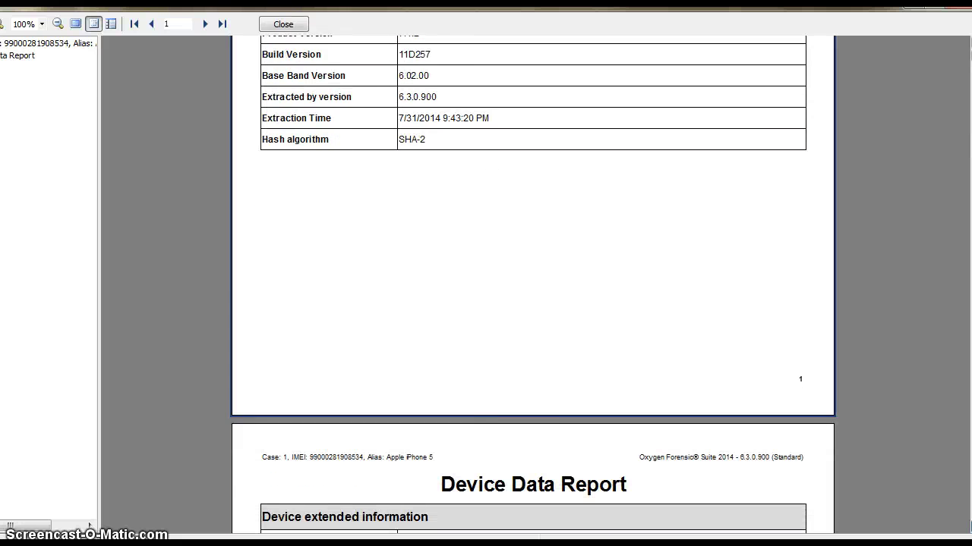
scroll(533, 284, down, 7)
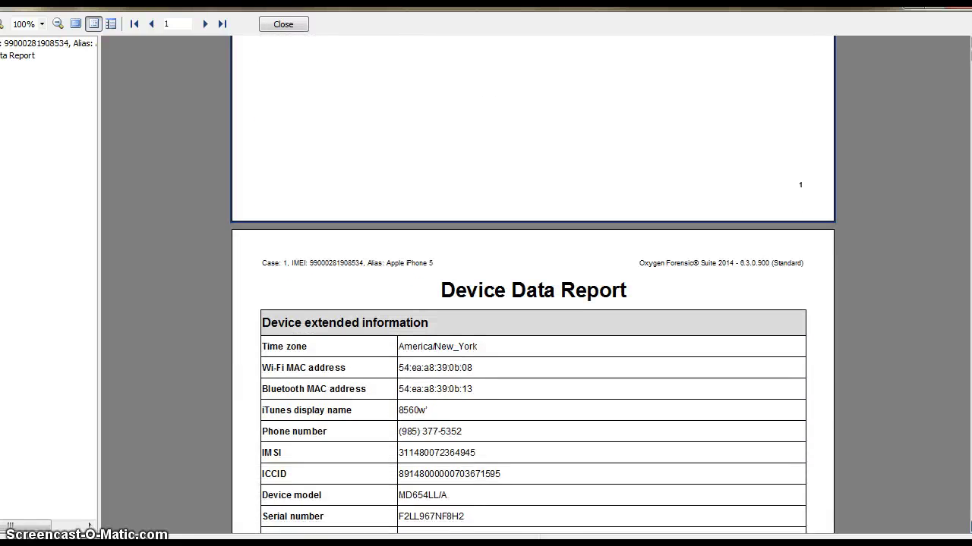
scroll(533, 284, down, 1)
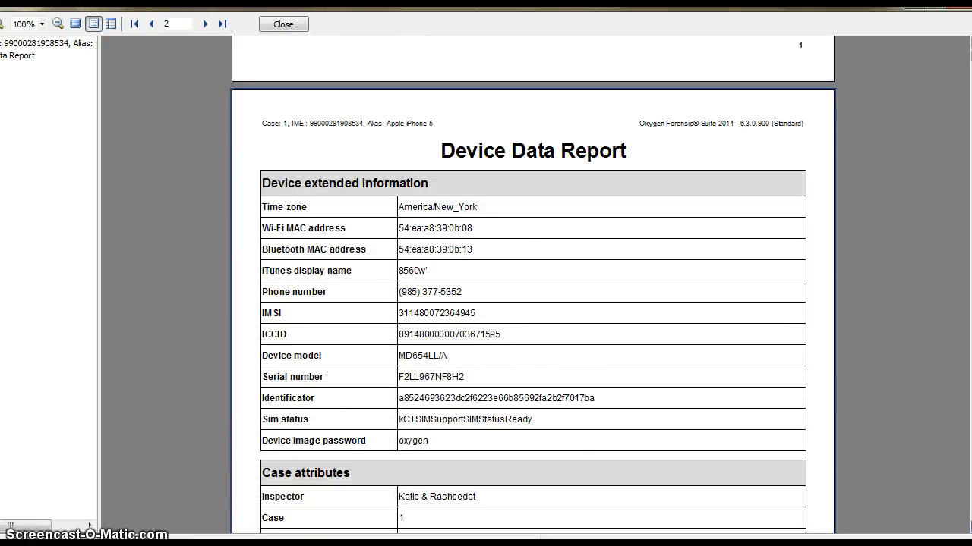
scroll(533, 284, down, 2)
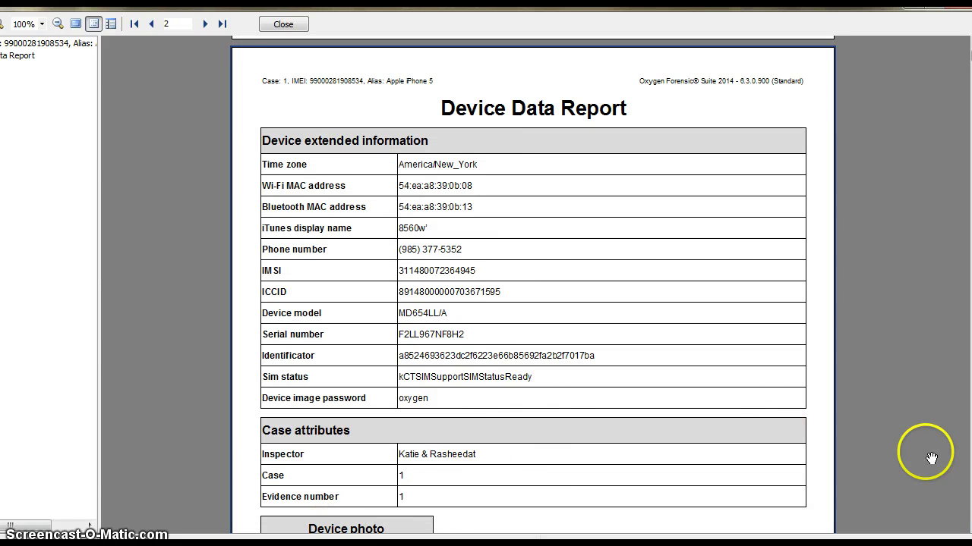
scroll(968, 486, down, 3)
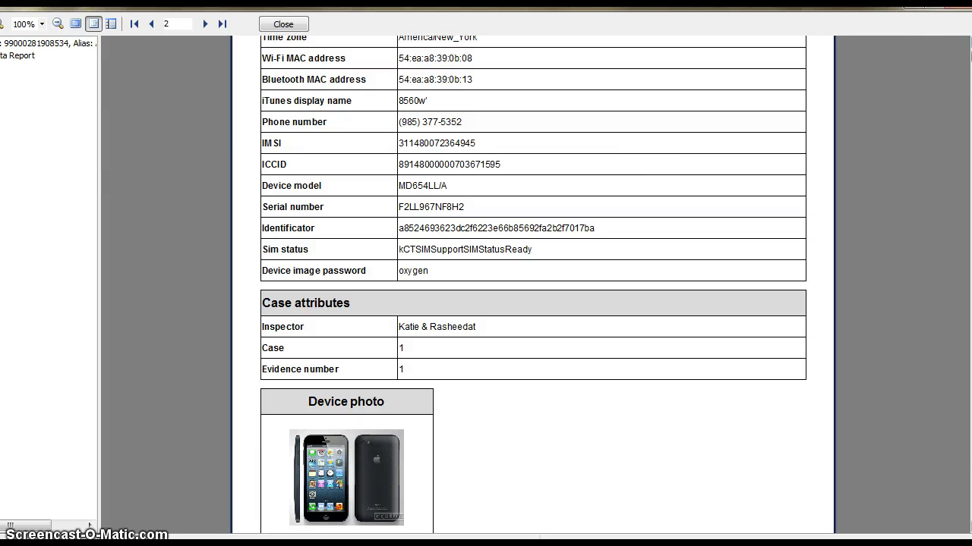
key(ctrl+End)
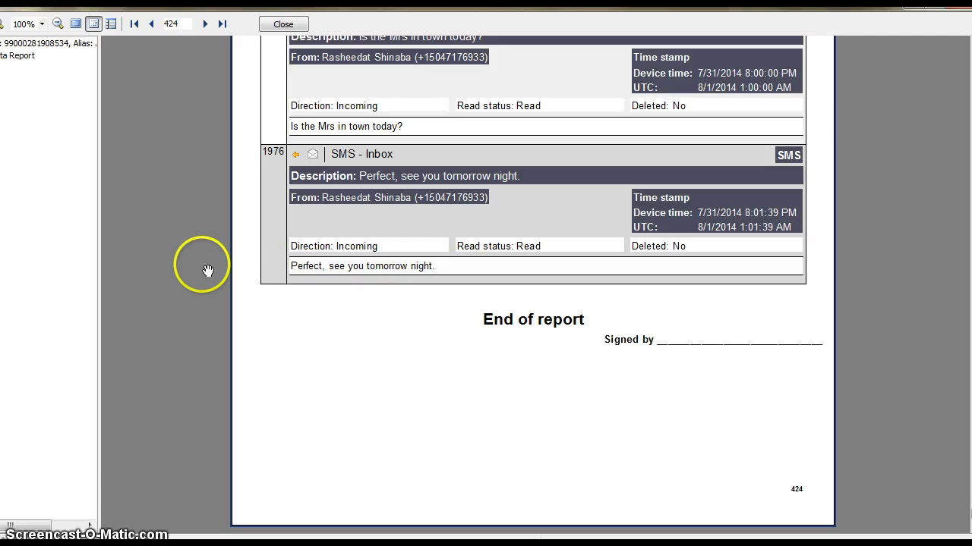
Close the Messages report preview and go back to the Apple iPhone 5 overview
click(58, 538)
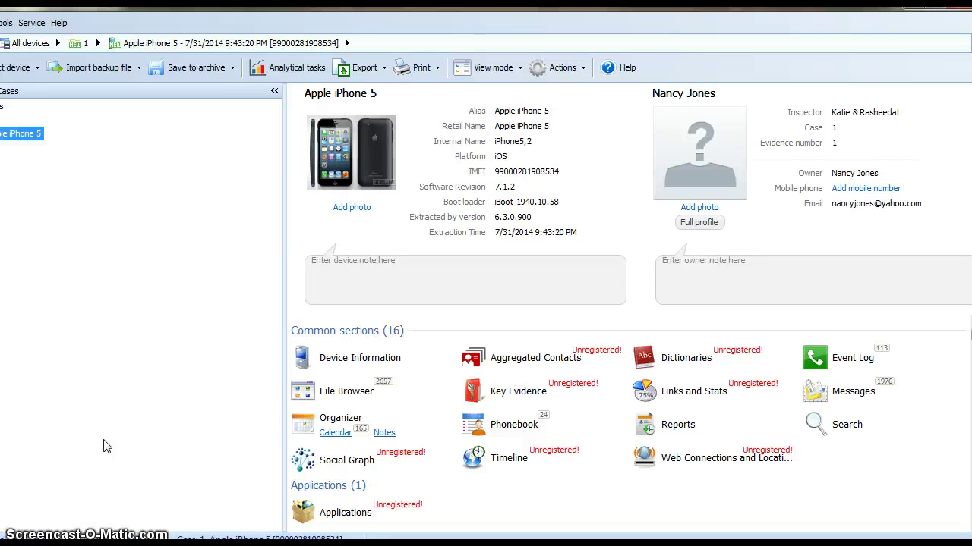
click(119, 331)
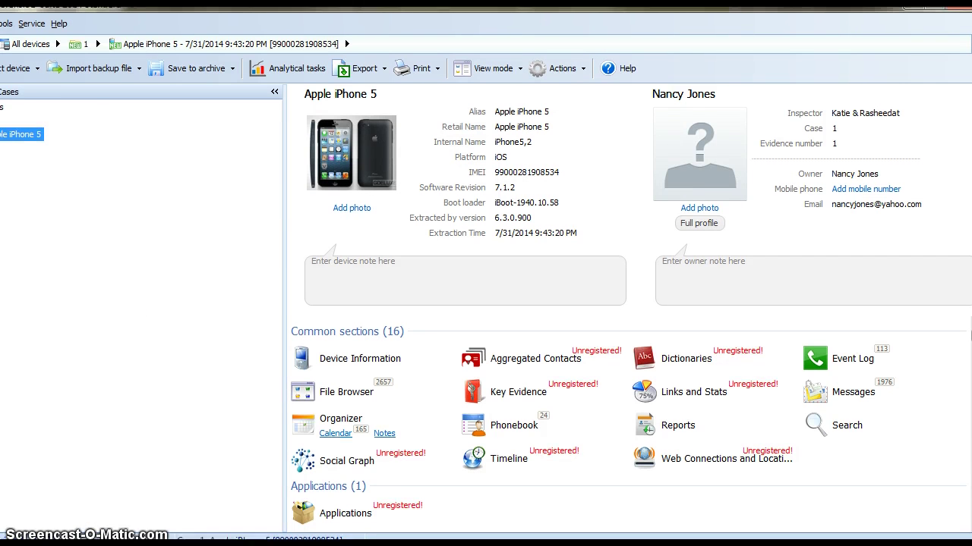